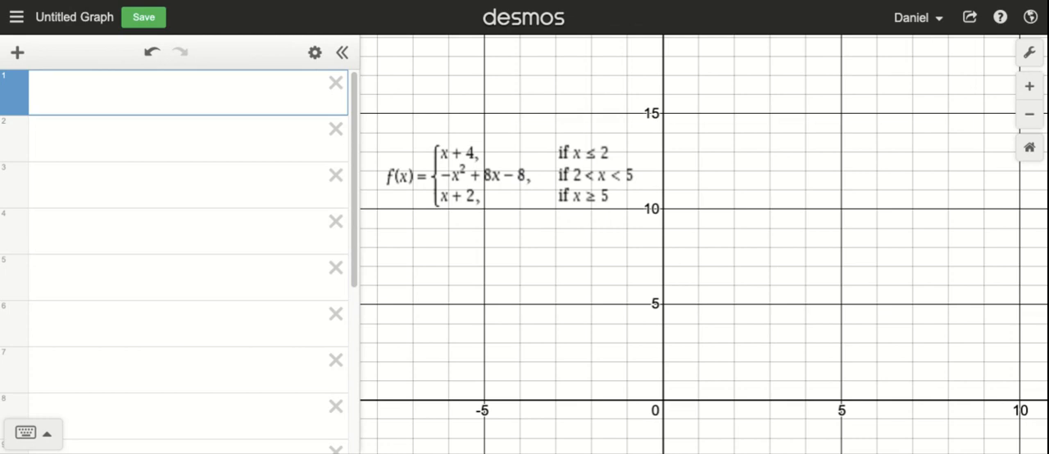
Start the piecewise function f(x) in the first expression with the piece x + 4 for x ≤ 2
{"action": "type", "text": "f(x) "}
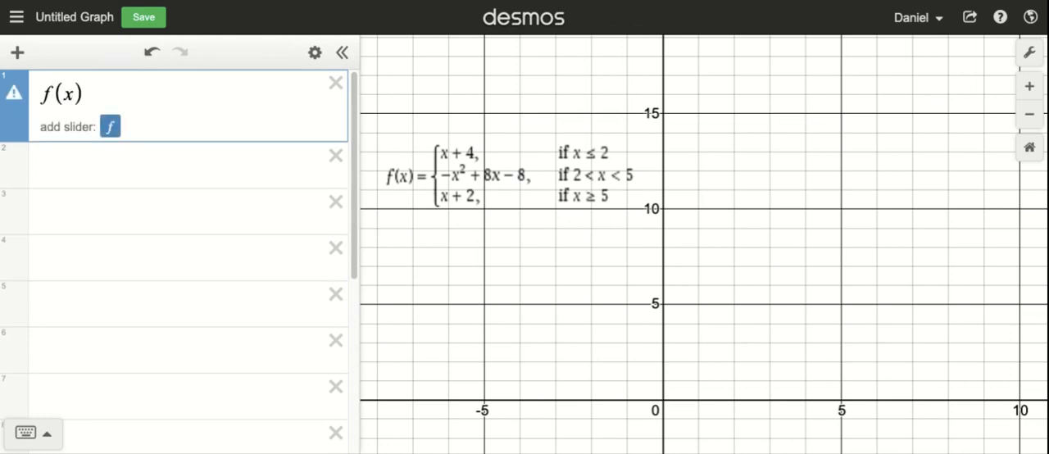
{"action": "type", "text": "= "}
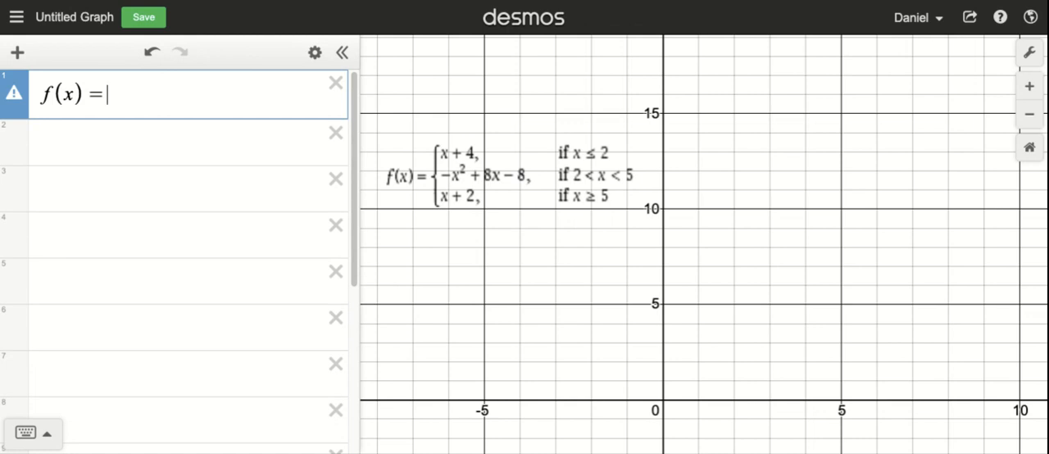
{"action": "type", "text": "{"}
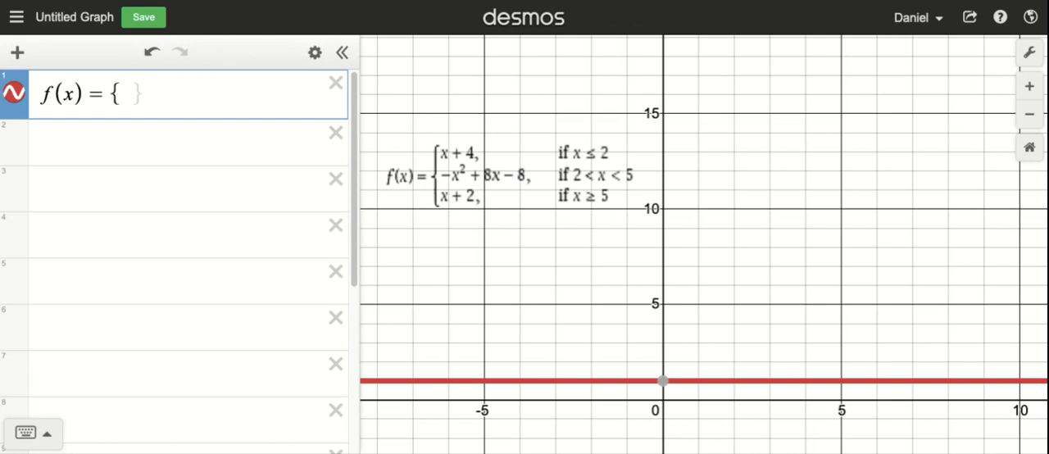
{"action": "type", "text": "x"}
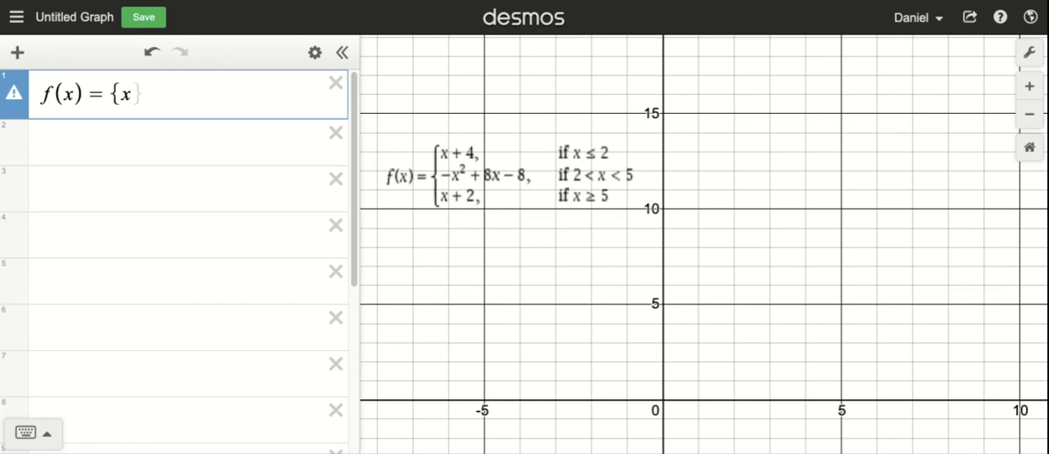
{"action": "type", "text": "<"}
{"action": "type", "text": "="}
{"action": "type", "text": "2"}
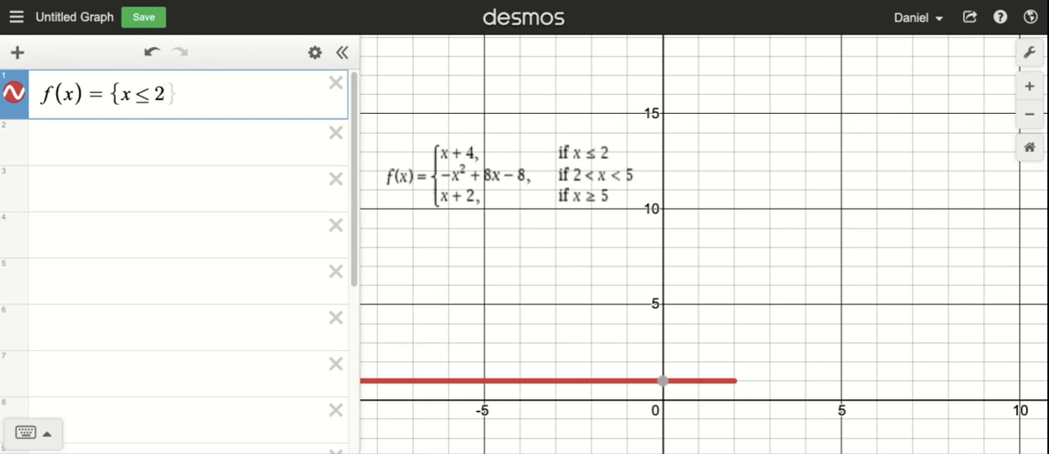
{"action": "type", "text": ":"}
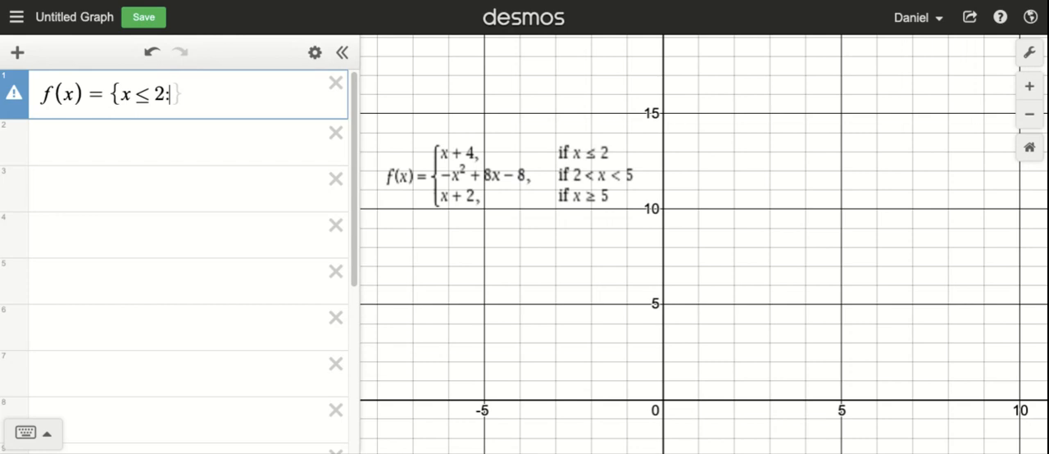
{"action": "type", "text": "x+4"}
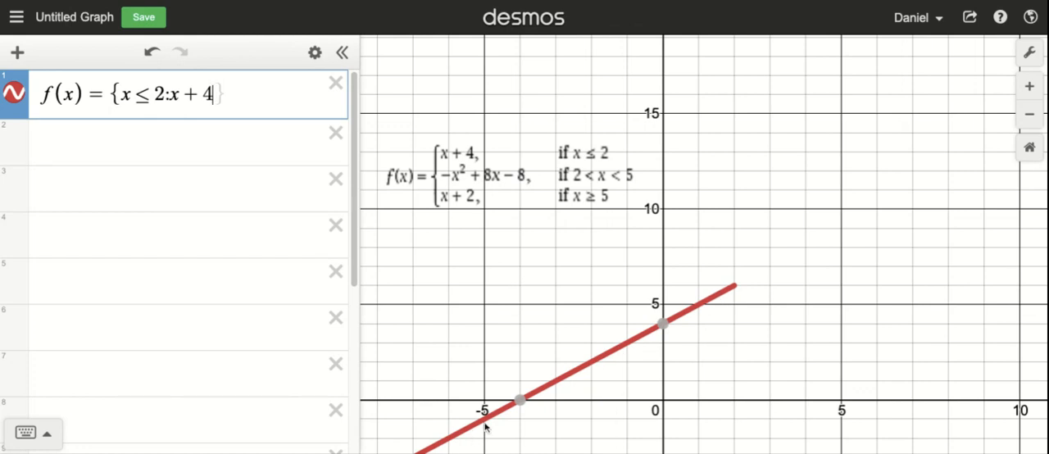
{"action": "mouse_move", "coordinate": [665, 326]}
Add a second piece to the piecewise function: -x^2 + 8x - 8 for 2 < x < 5
{"action": "type", "text": ","}
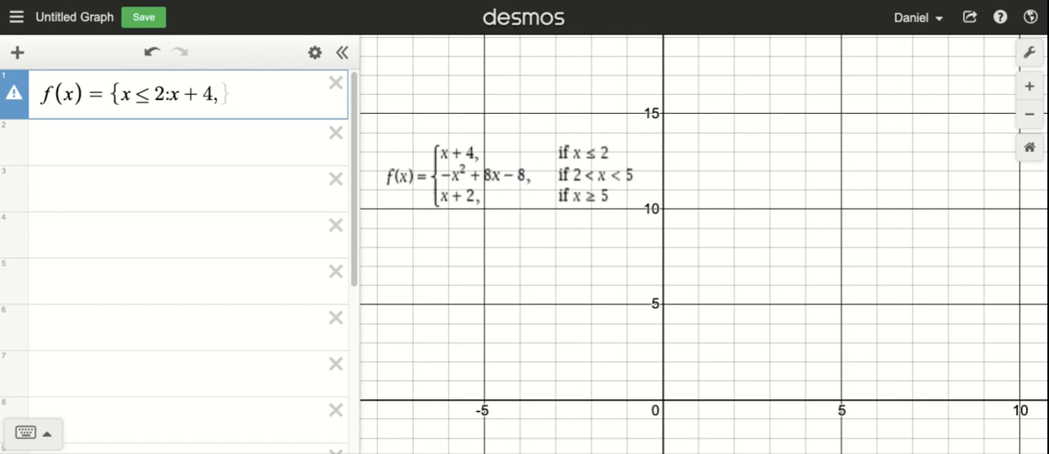
{"action": "type", "text": "2 "}
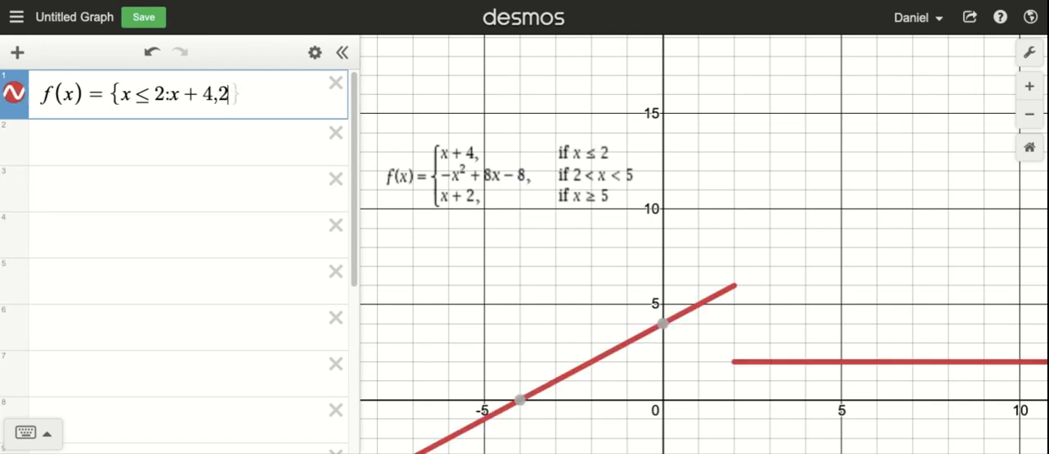
{"action": "type", "text": "< x "}
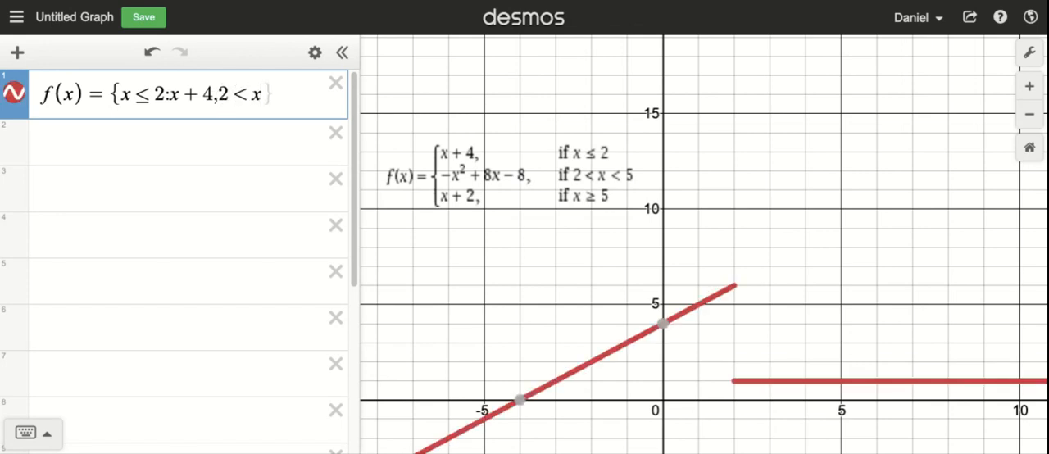
{"action": "type", "text": "< "}
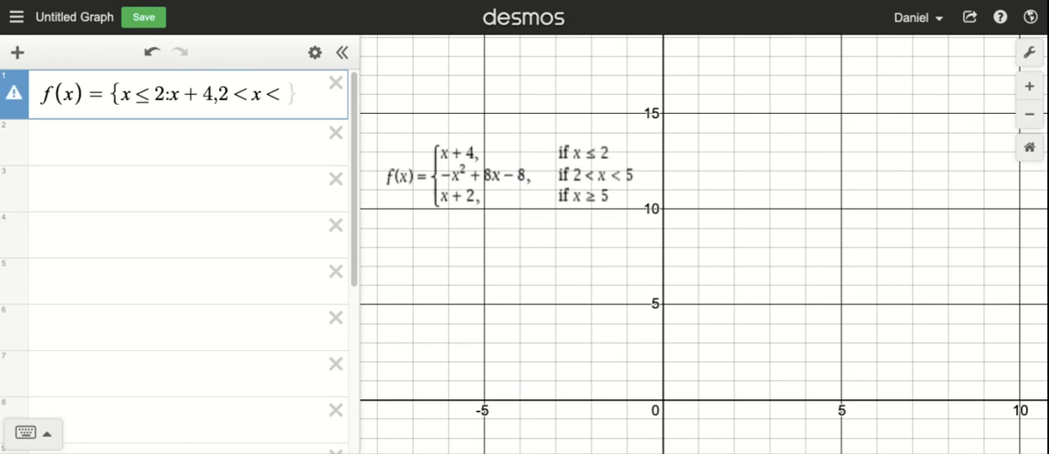
{"action": "type", "text": "5"}
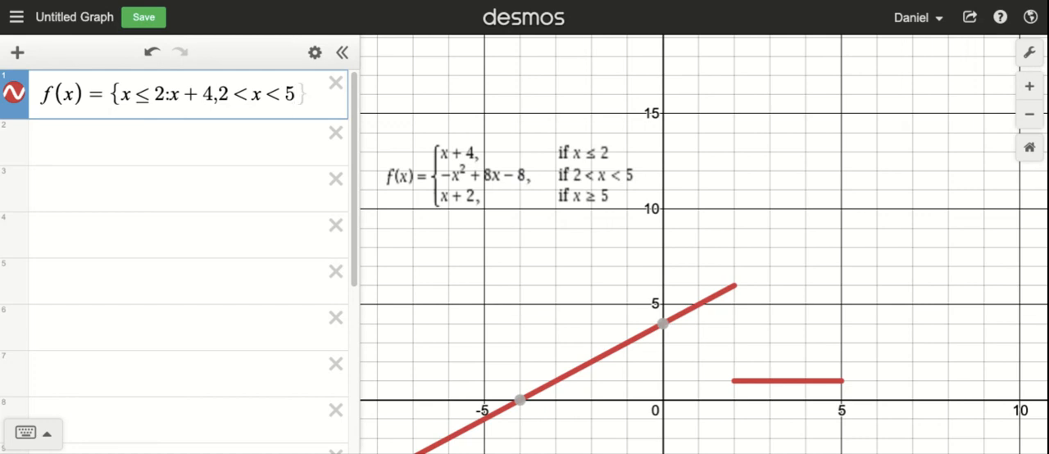
{"action": "type", "text": ":"}
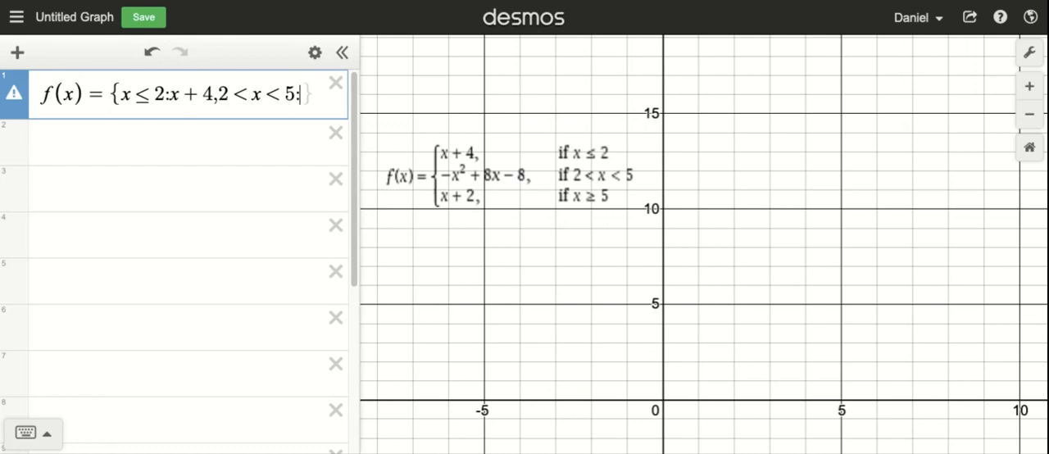
{"action": "type", "text": "-x^"}
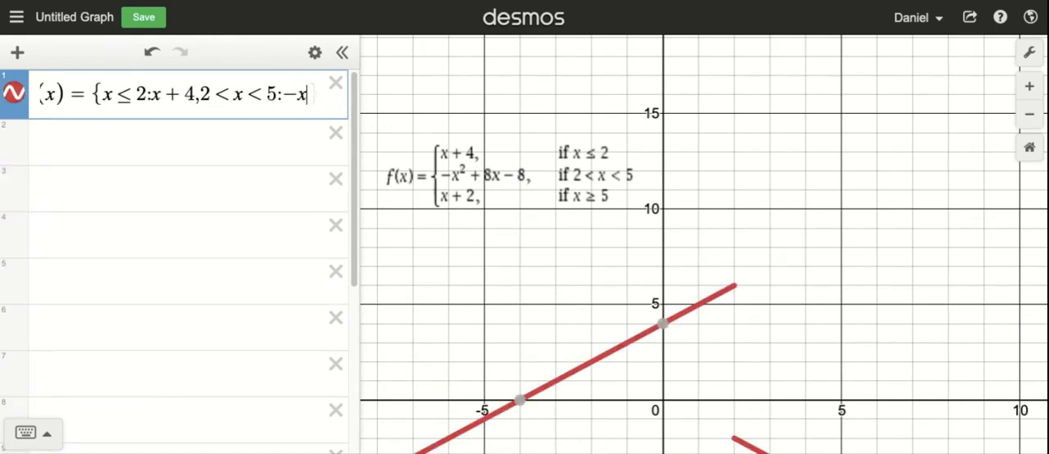
{"action": "type", "text": "2"}
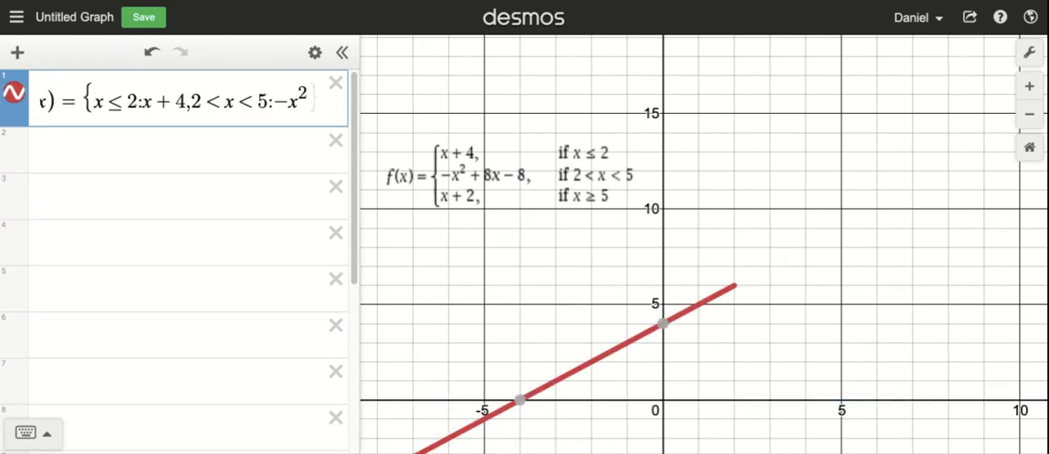
{"action": "type", "text": "+"}
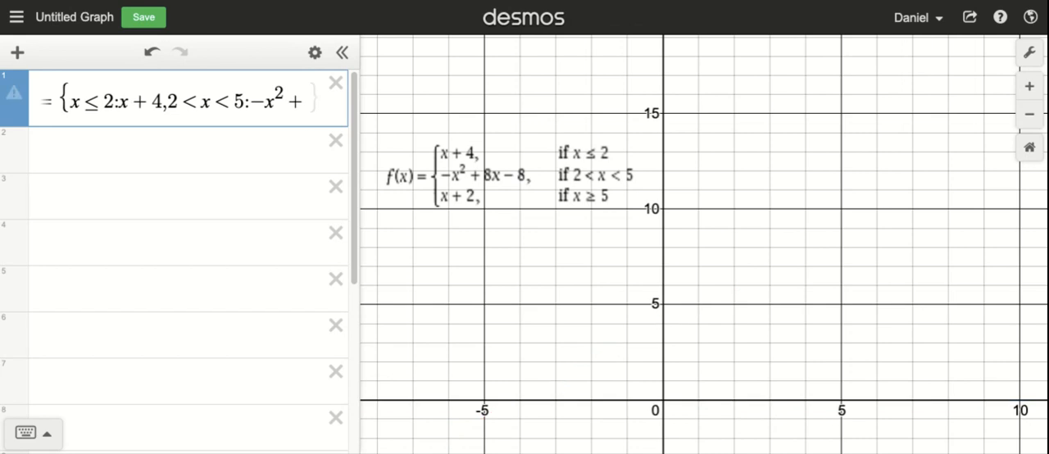
{"action": "type", "text": "8x-8"}
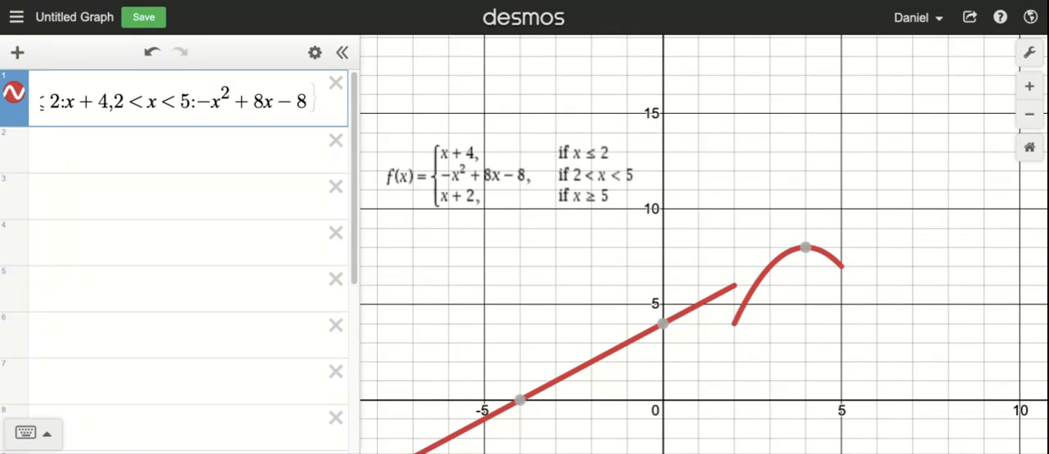
Add a third piece, x + 2 for x ≥ 5, and close the piecewise definition with a brace
{"action": "type", "text": ","}
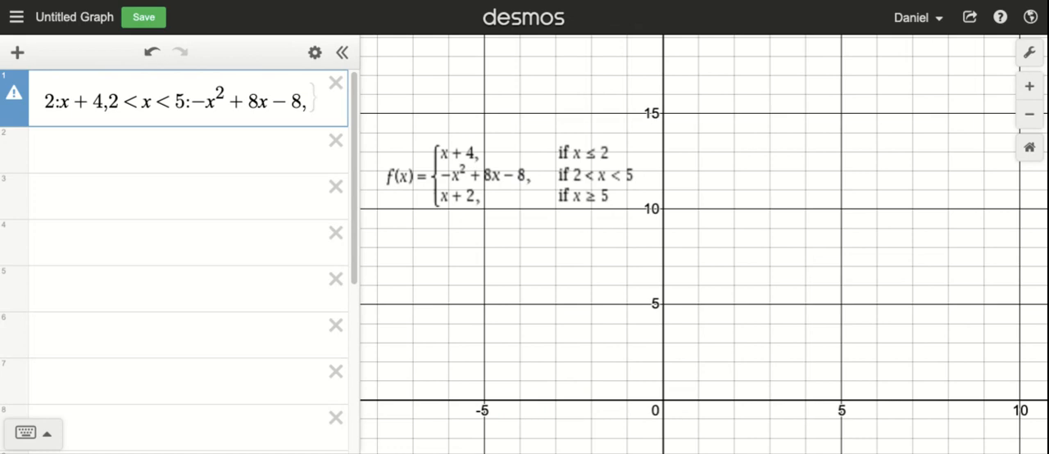
{"action": "type", "text": "x"}
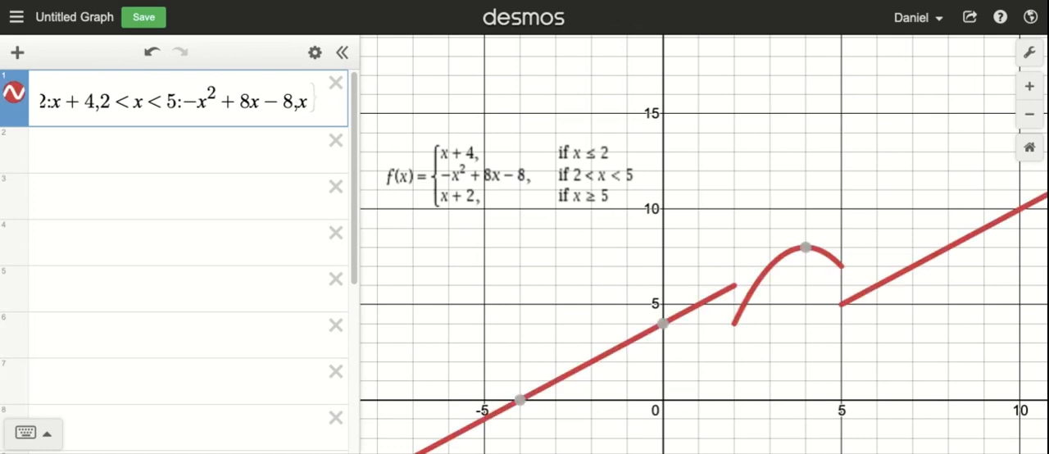
{"action": "type", "text": ">="}
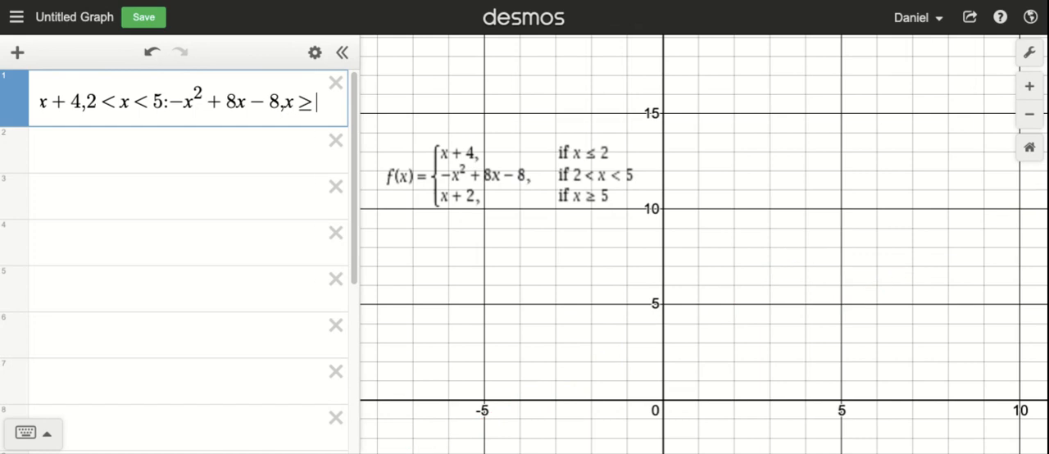
{"action": "type", "text": "5"}
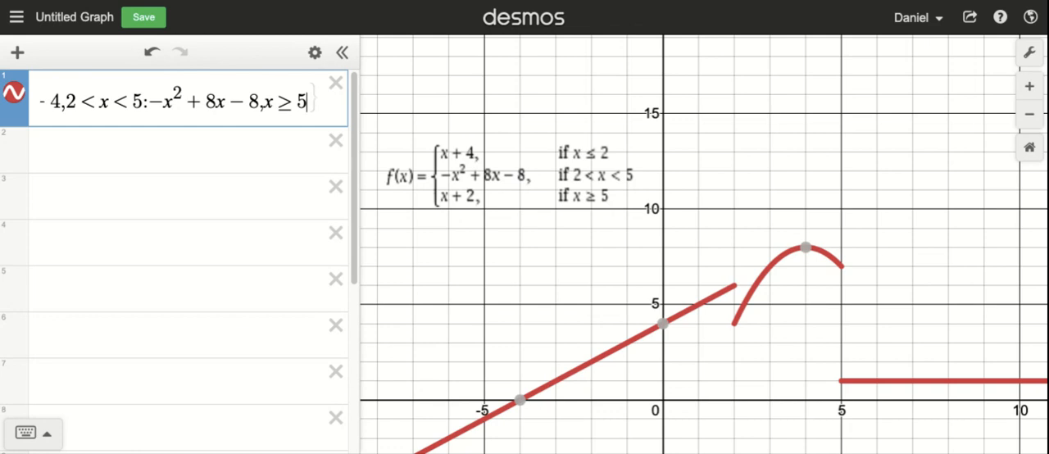
{"action": "type", "text": ":"}
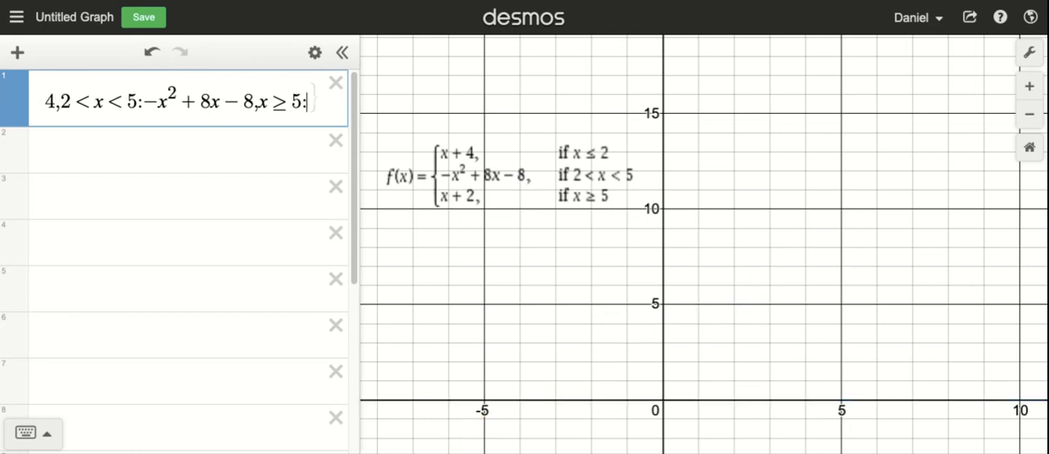
{"action": "type", "text": "x + 2"}
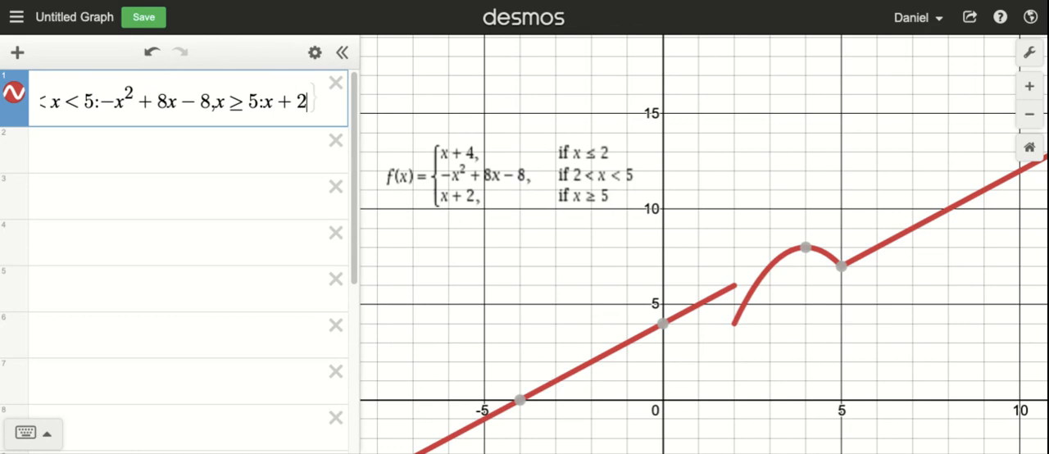
{"action": "type", "text": "}"}
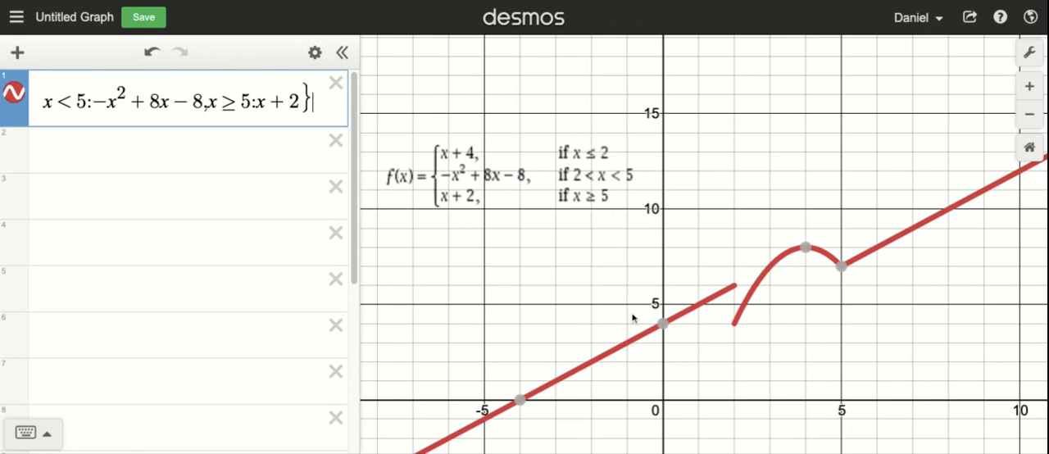
{"action": "left_click", "coordinate": [547, 287]}
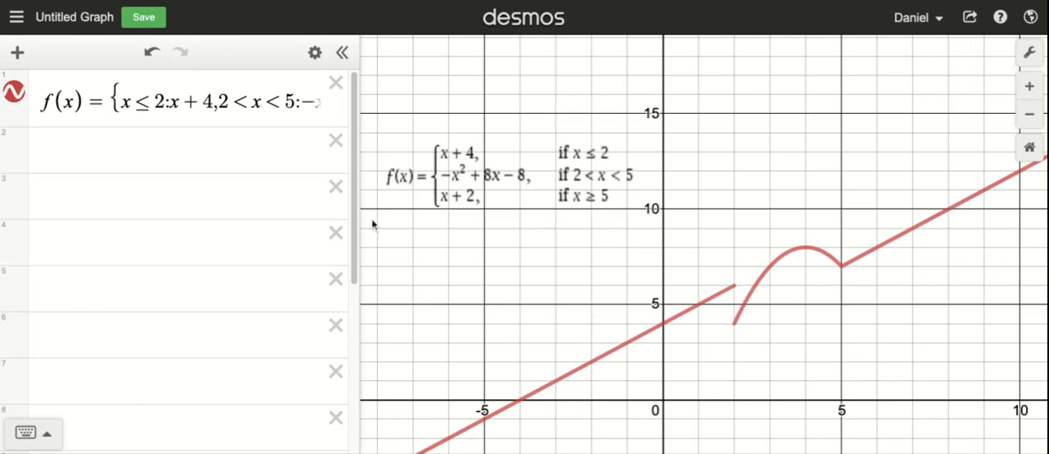
Evaluate the function at x = 3 by entering f(3) in the second expression line
{"action": "left_click", "coordinate": [83, 151]}
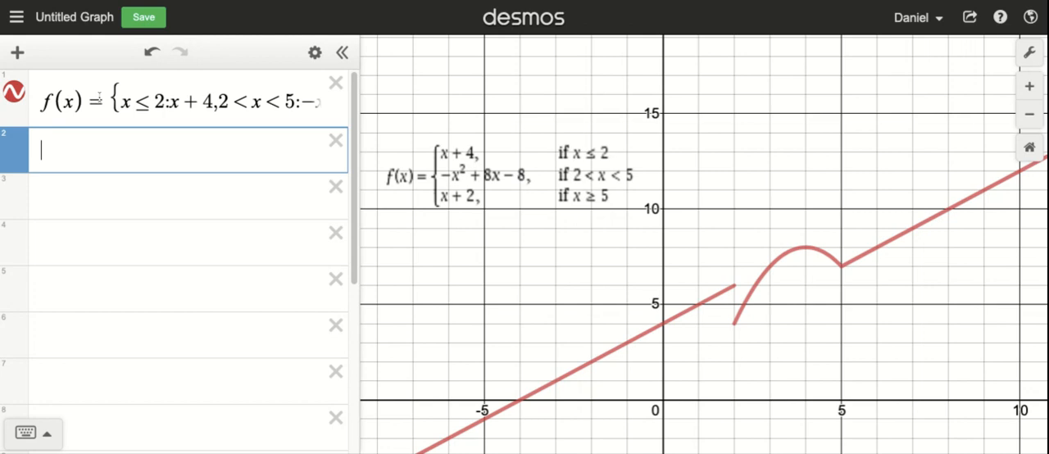
{"action": "type", "text": "f(3)"}
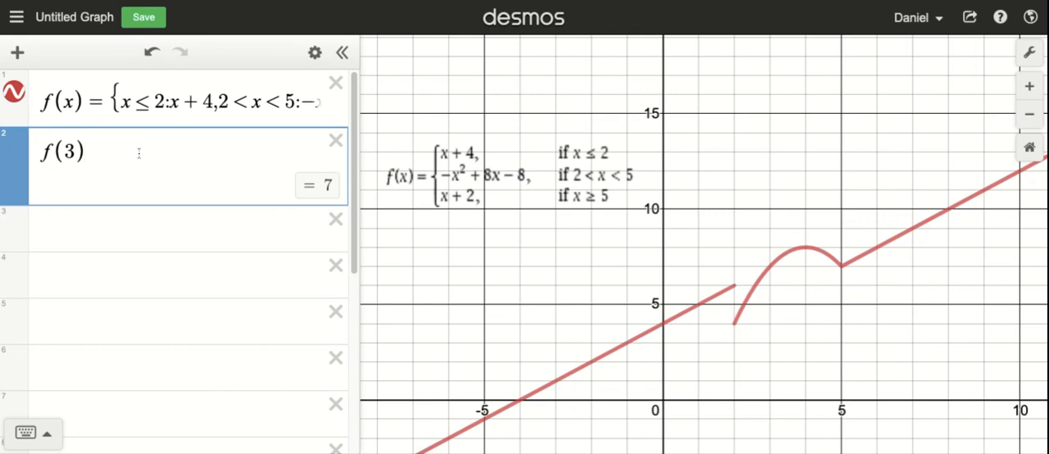
Evaluate the function at x = -4 by entering f(-4) in a new expression line below f(3)
{"action": "key", "text": "Return"}
{"action": "type", "text": "f"}
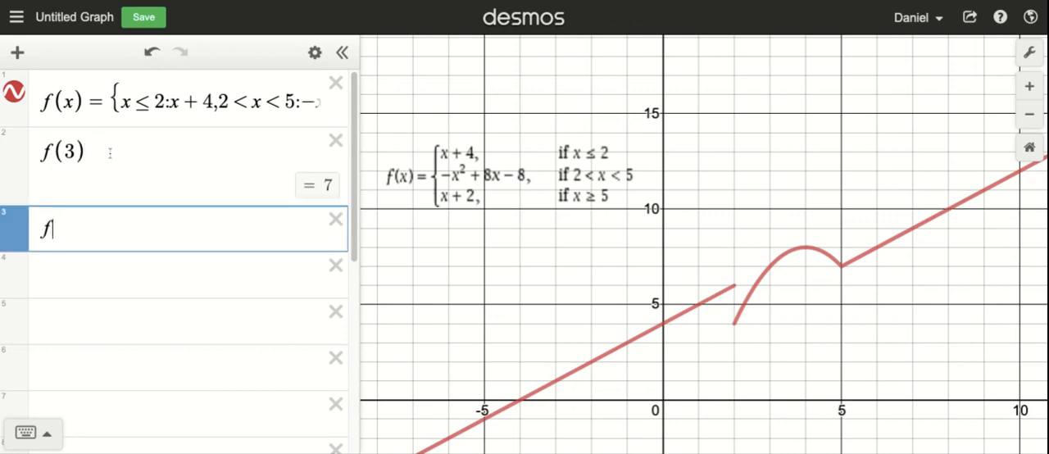
{"action": "type", "text": "(-4)"}
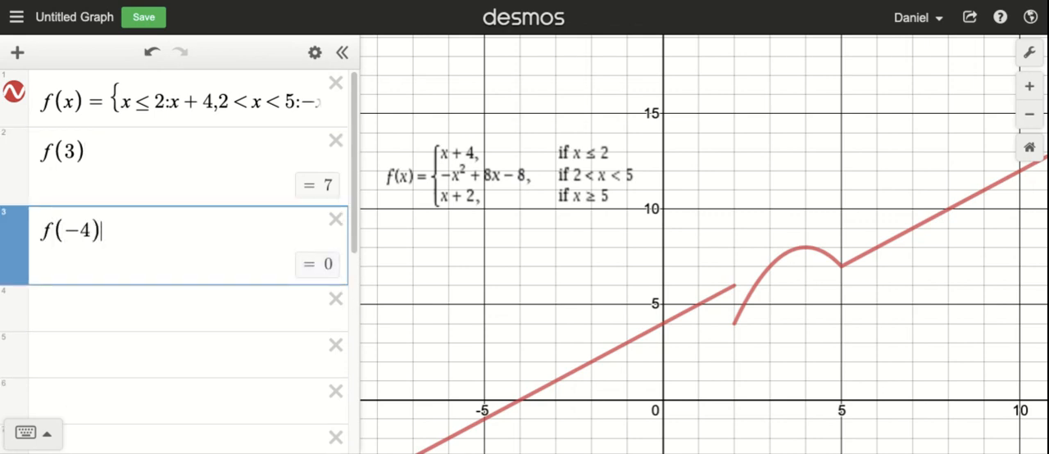